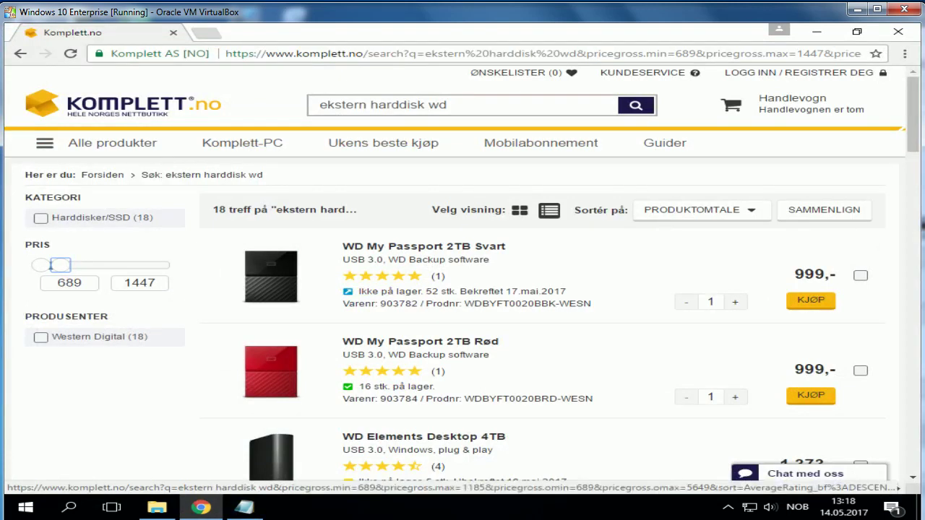
# Step: Look through the search results for external WD hard drives and minimize the browser to return to the desktop
pyautogui.scroll(-1, 463, 288)
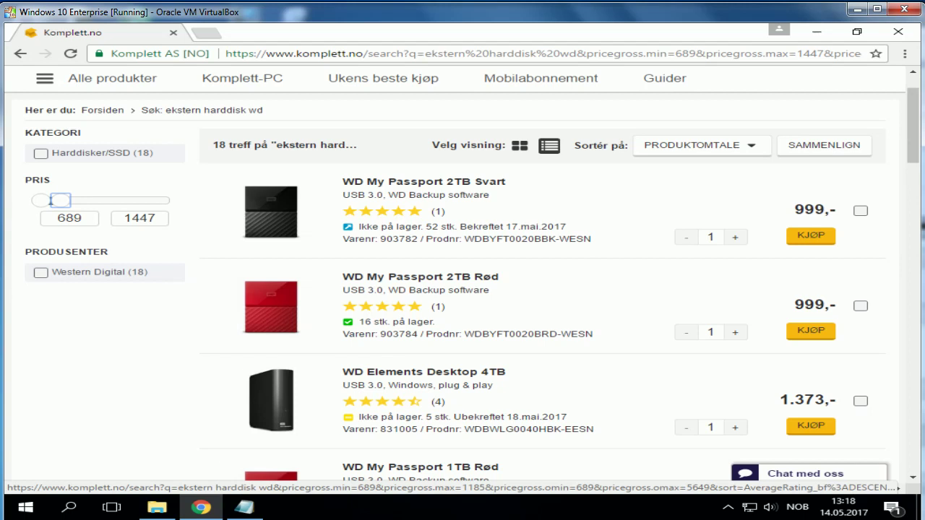
pyautogui.scroll(-1, 463, 274)
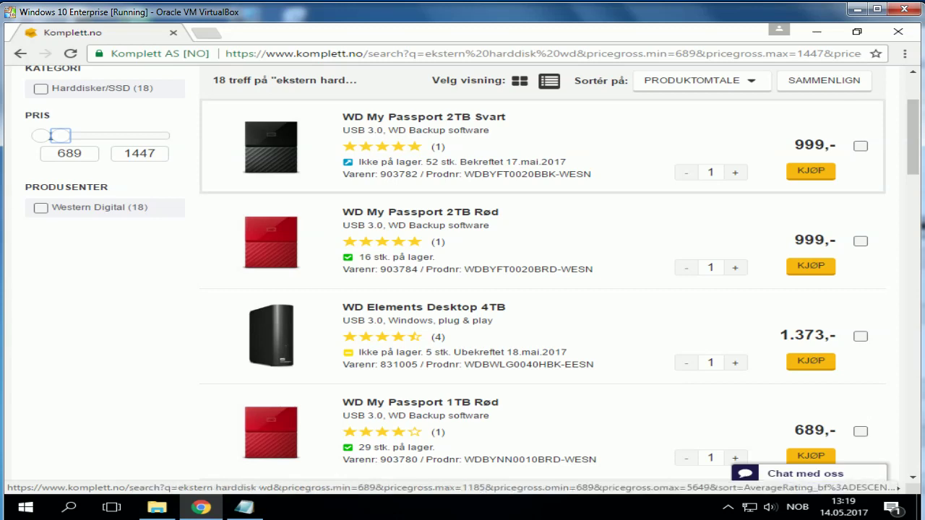
pyautogui.click(271, 147)
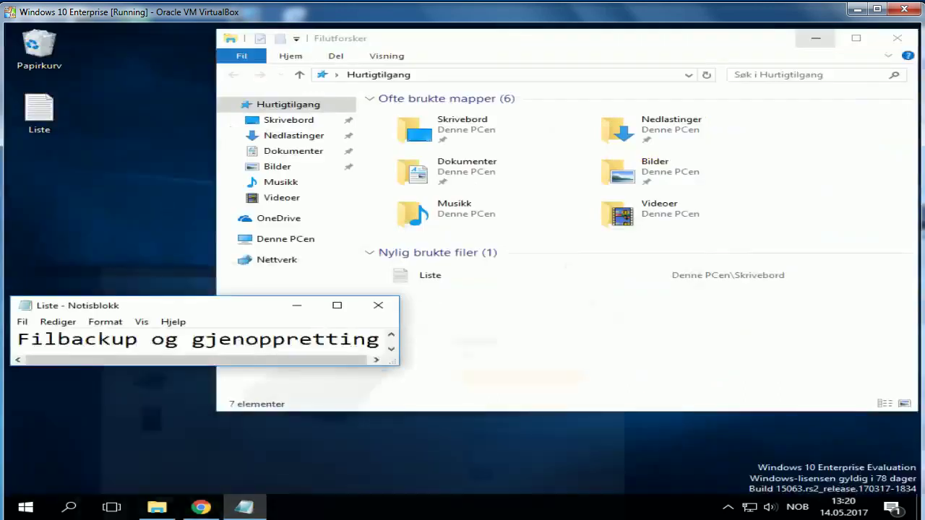
pyautogui.click(816, 32)
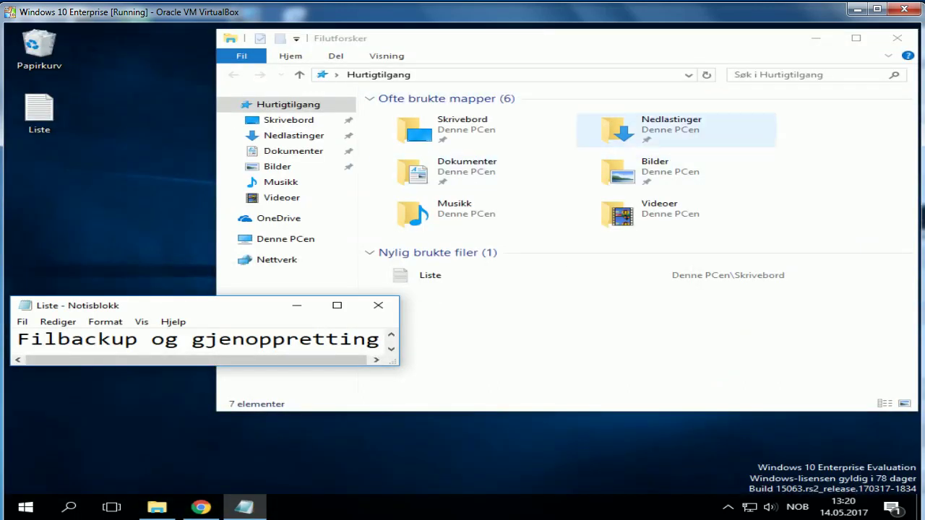
# Step: Examine the files in the Dokumenter folder and the pictures in Bilder > Lagrede bilder, returning to Hurtigtilgang
pyautogui.doubleClick(448, 171)
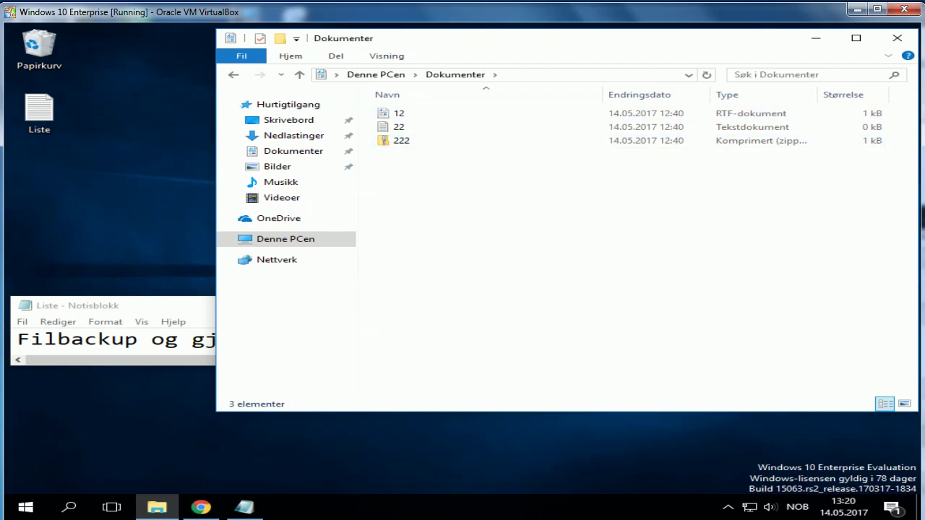
pyautogui.click(233, 75)
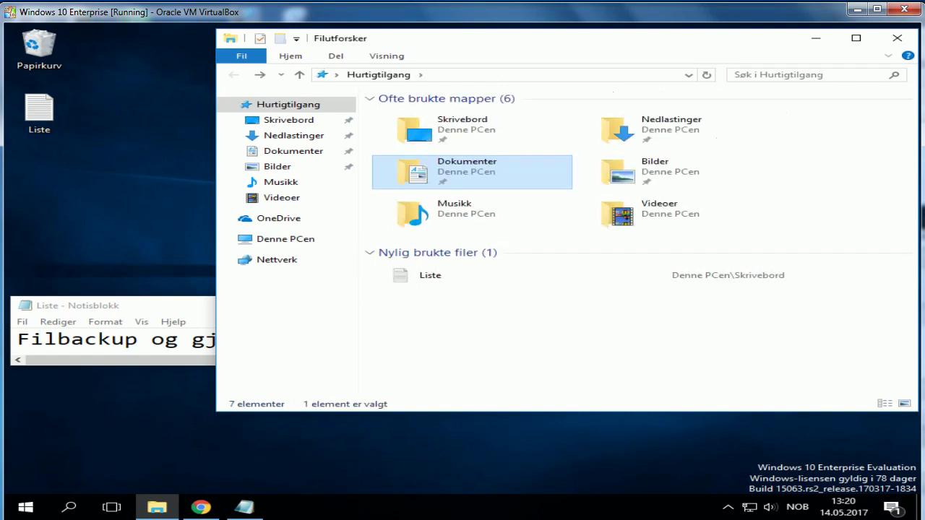
pyautogui.doubleClick(650, 171)
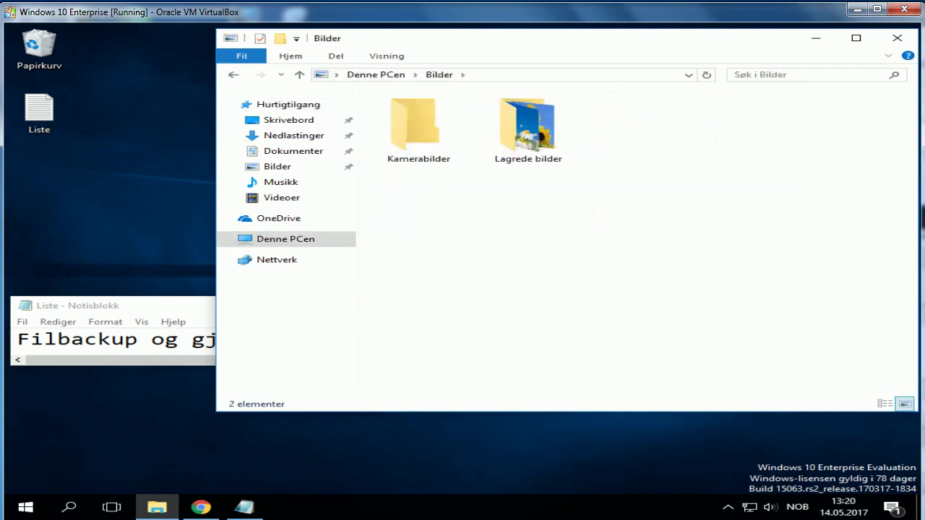
pyautogui.doubleClick(527, 129)
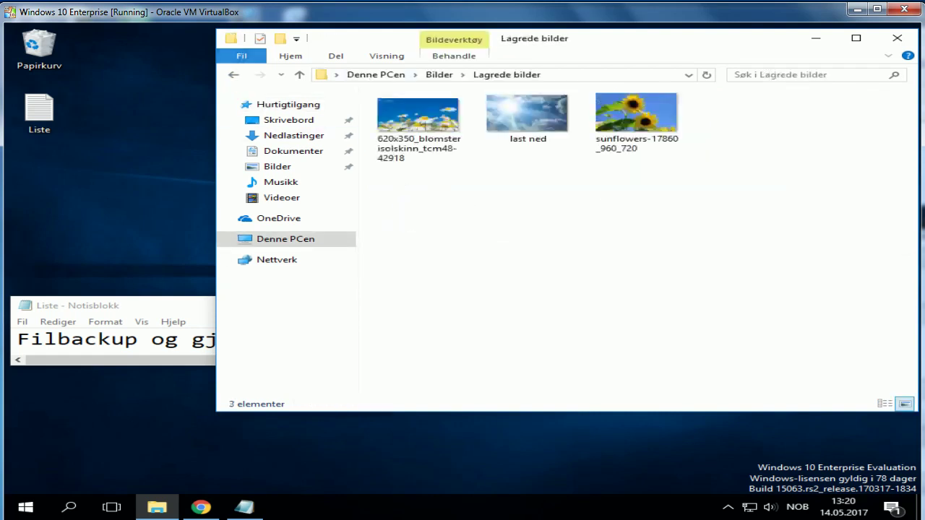
pyautogui.click(234, 75)
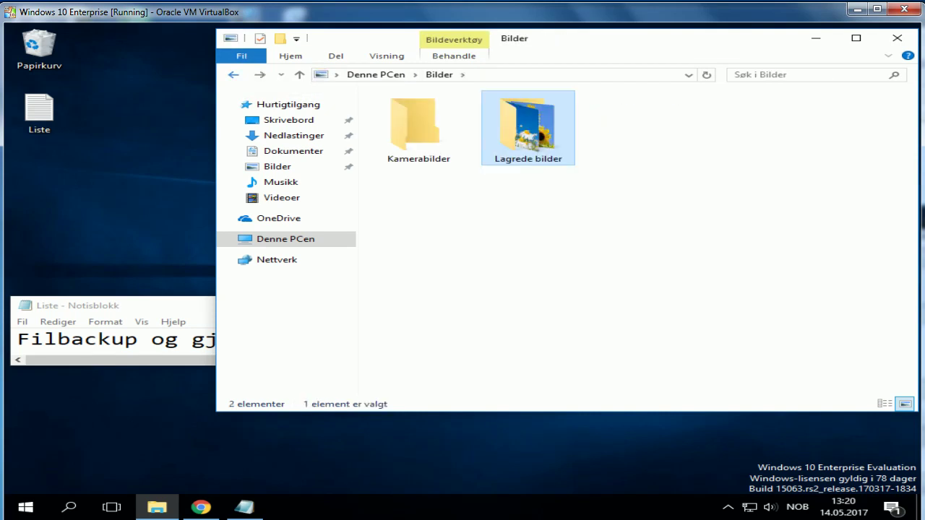
pyautogui.click(233, 74)
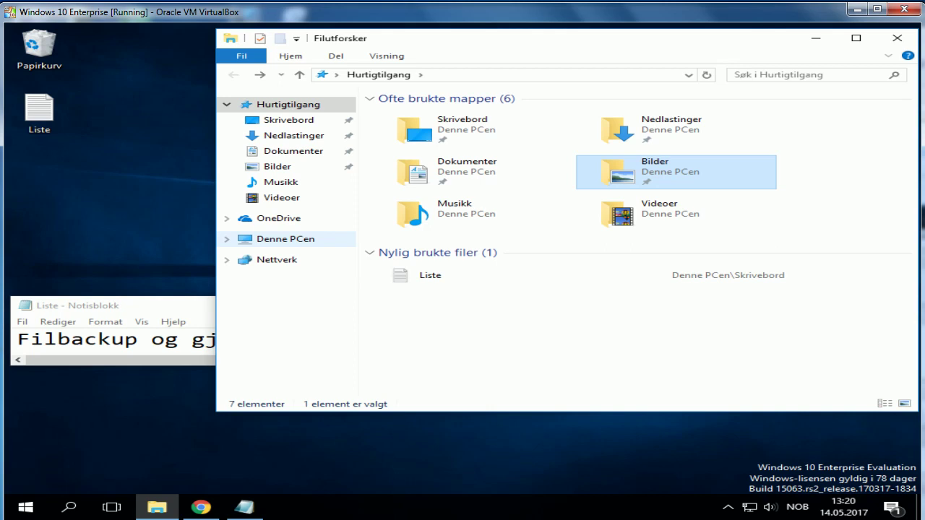
# Step: Inspect the drives under Denne PCen, open the Filhistorie backup (G:) name for editing without changing it, and close File Explorer
pyautogui.click(285, 238)
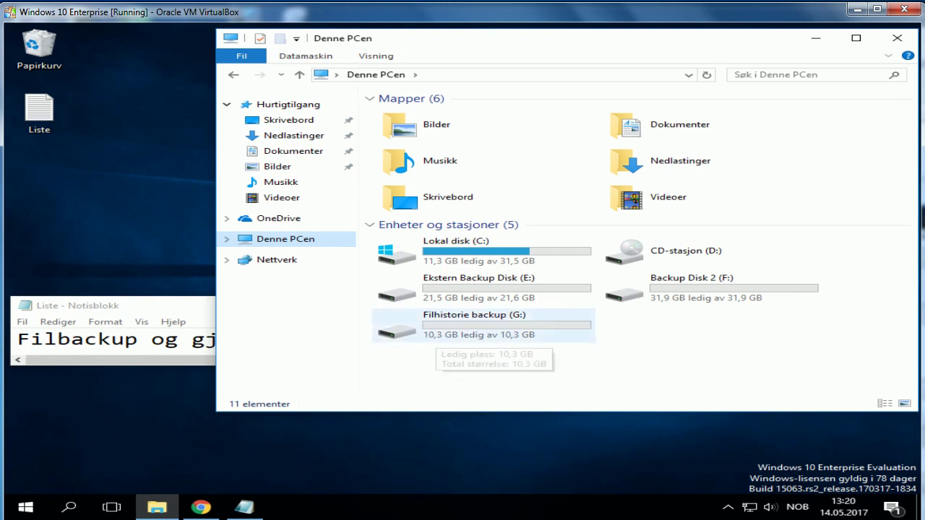
pyautogui.rightClick(442, 327)
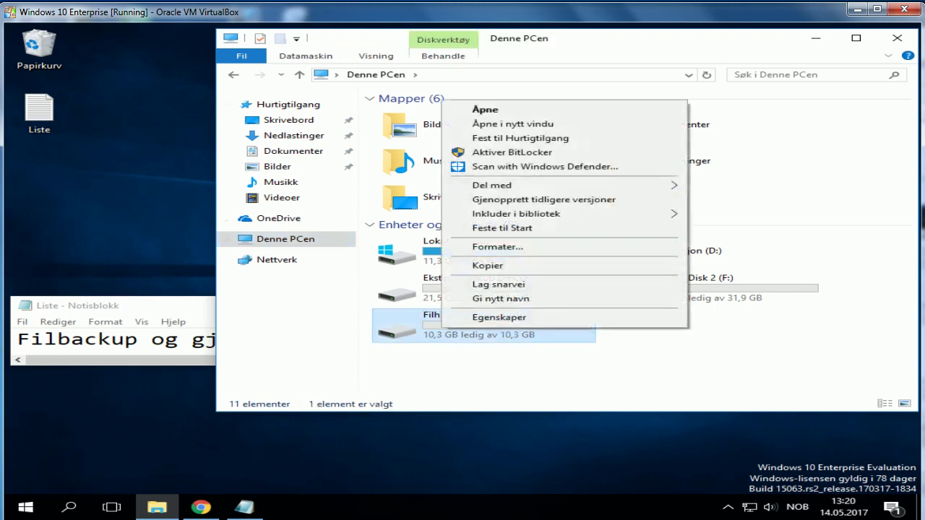
pyautogui.click(501, 298)
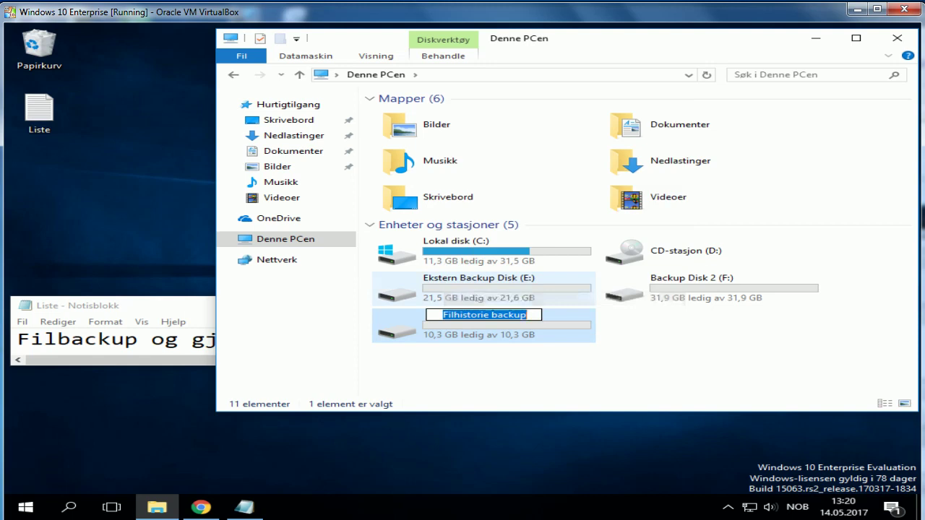
pyautogui.press('Return')
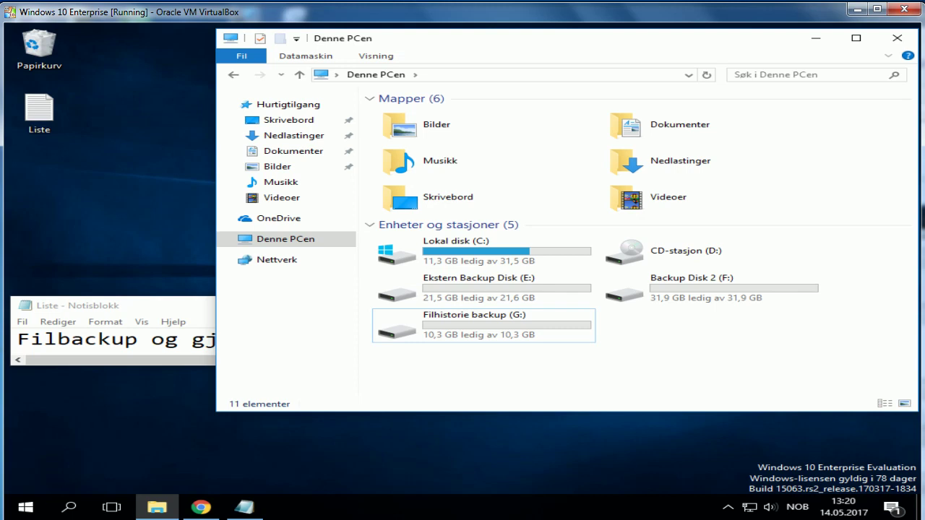
pyautogui.click(896, 38)
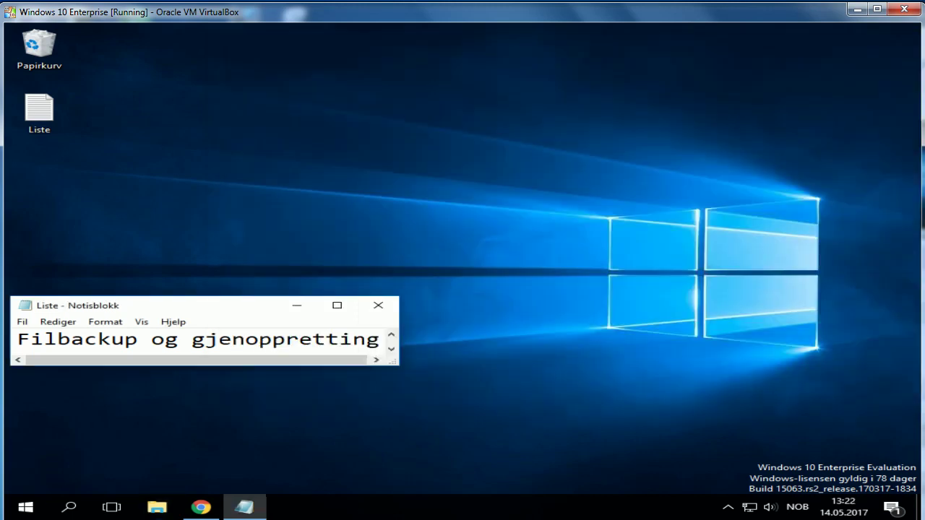
# Step: Open the Sikkerhetskopiering settings under Oppdatering og sikkerhet and add Filhistorie backup (G:) as the Fillogg backup drive
pyautogui.press('super')
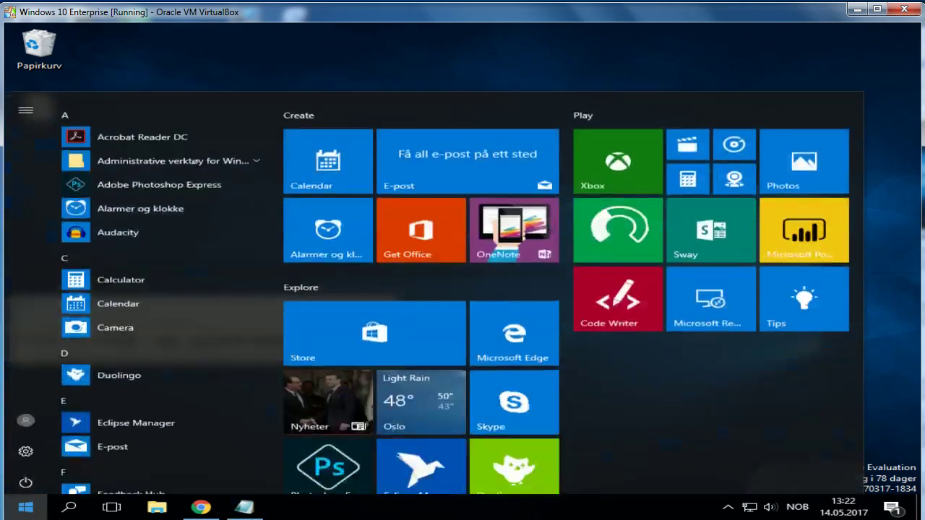
pyautogui.click(25, 448)
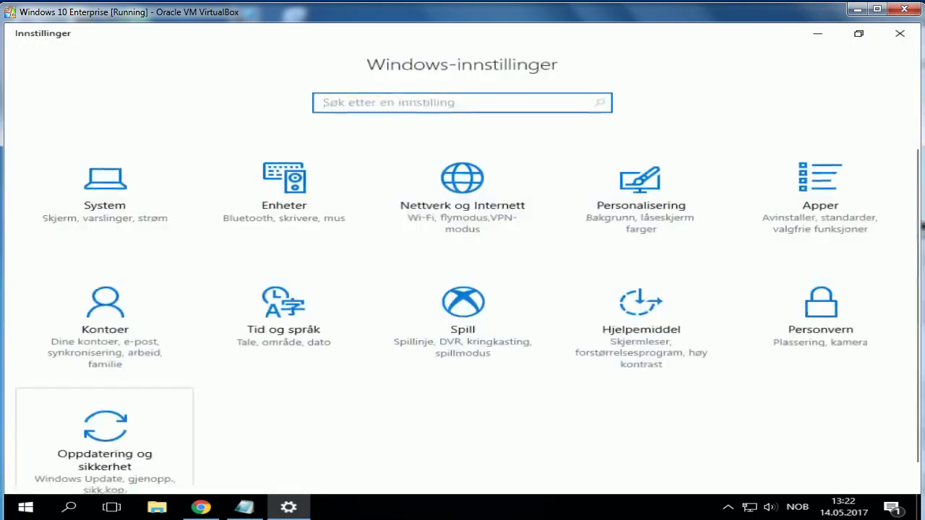
pyautogui.click(105, 441)
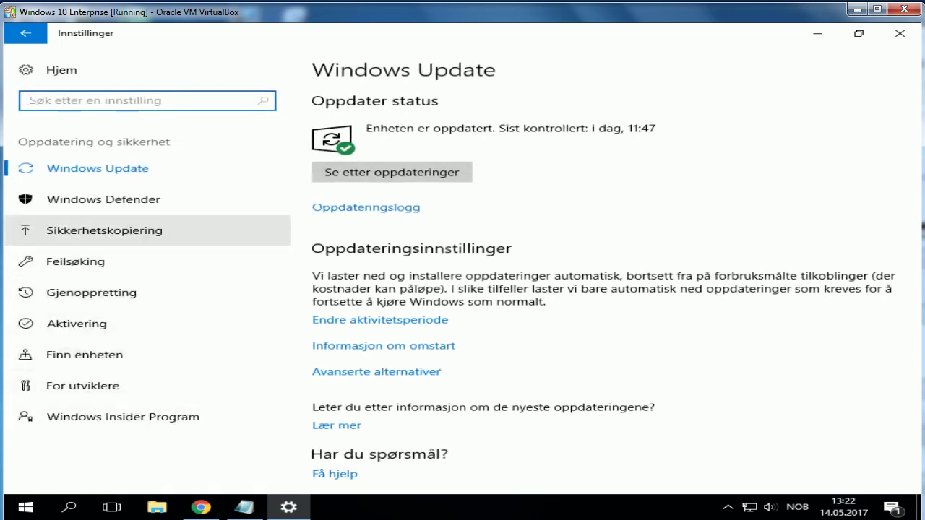
pyautogui.click(104, 230)
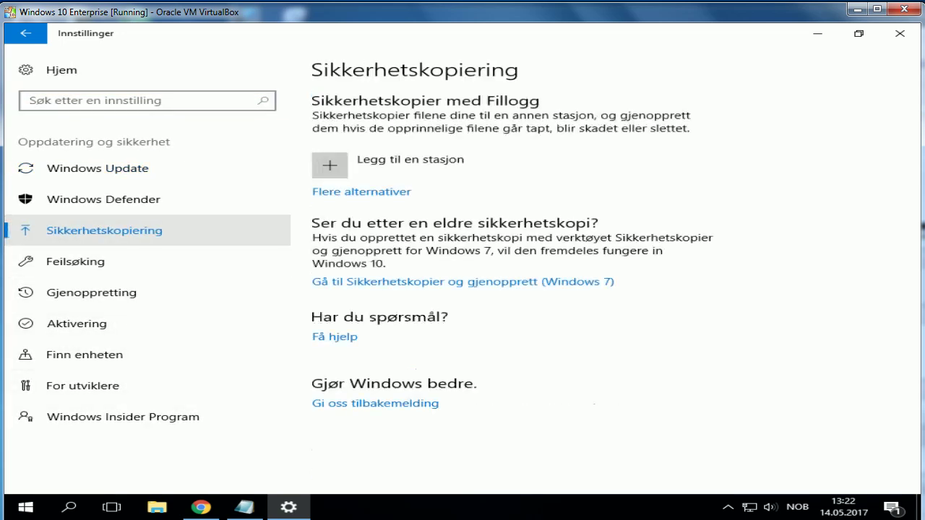
pyautogui.click(329, 165)
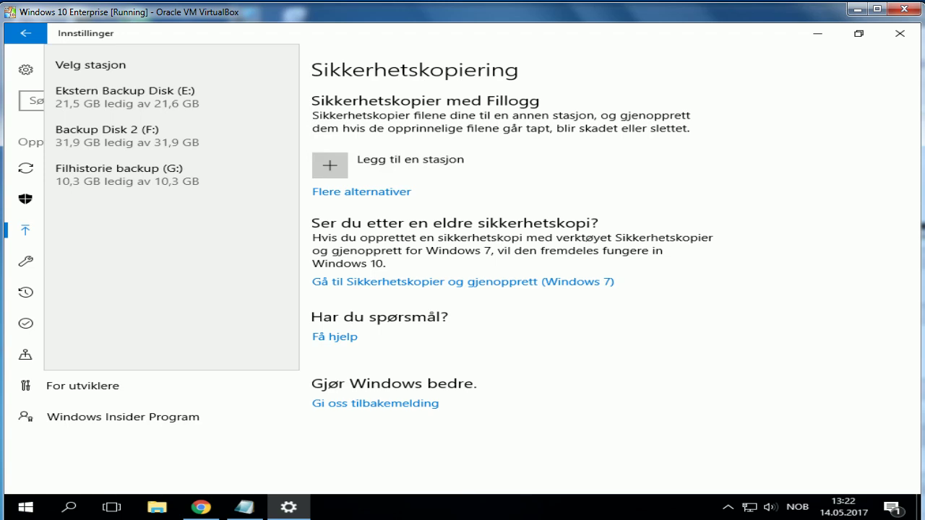
pyautogui.press('Escape')
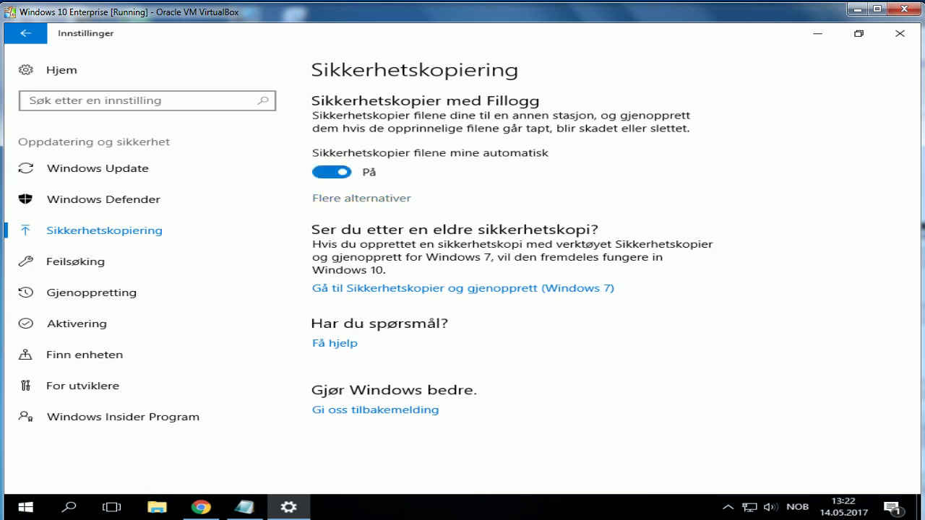
# Step: Open the additional Fillogg backup options, review the included folders, and check the folder picker for exclusions without choosing a folder
pyautogui.click(361, 198)
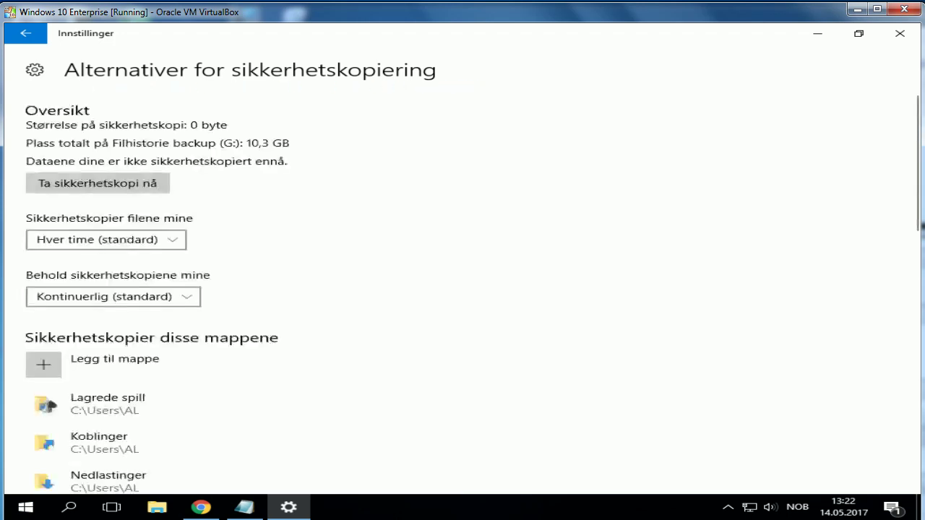
pyautogui.scroll(-4, 217, 218)
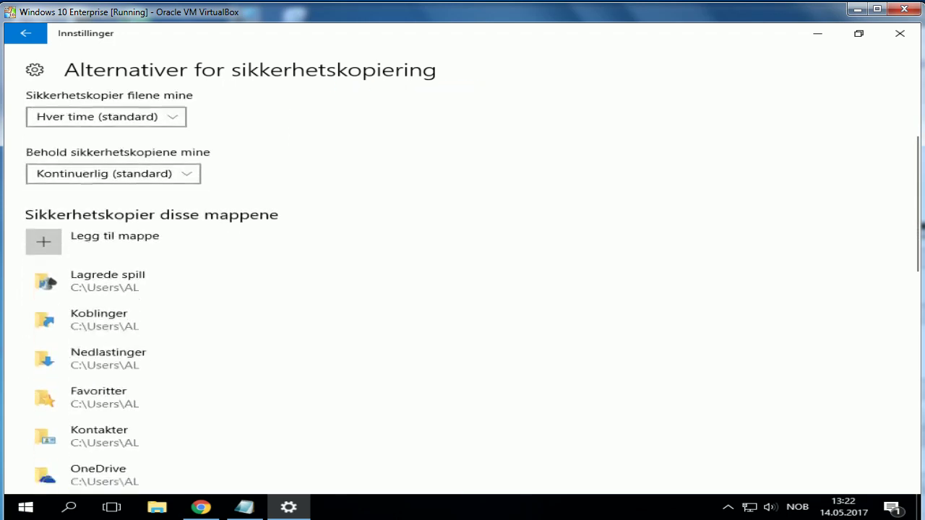
pyautogui.scroll(-2, 217, 218)
pyautogui.scroll(-5, 217, 217)
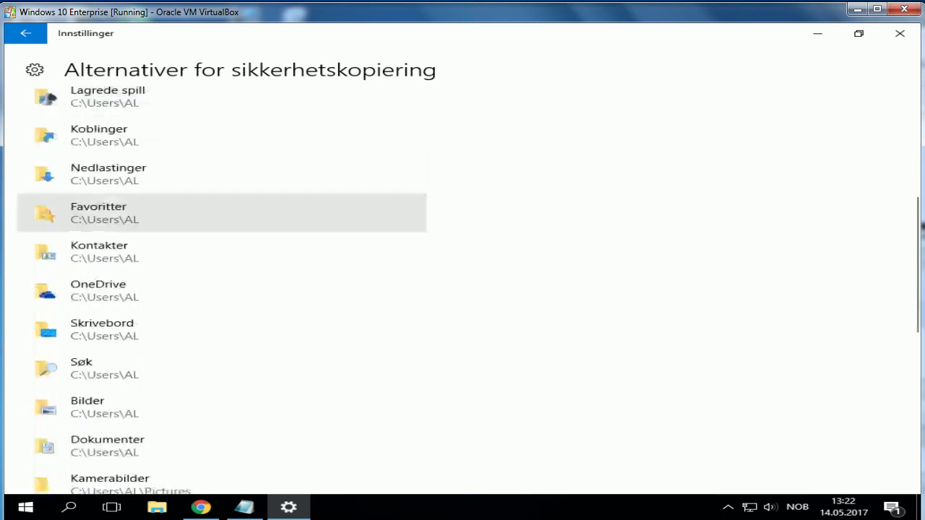
pyautogui.scroll(-2, 216, 231)
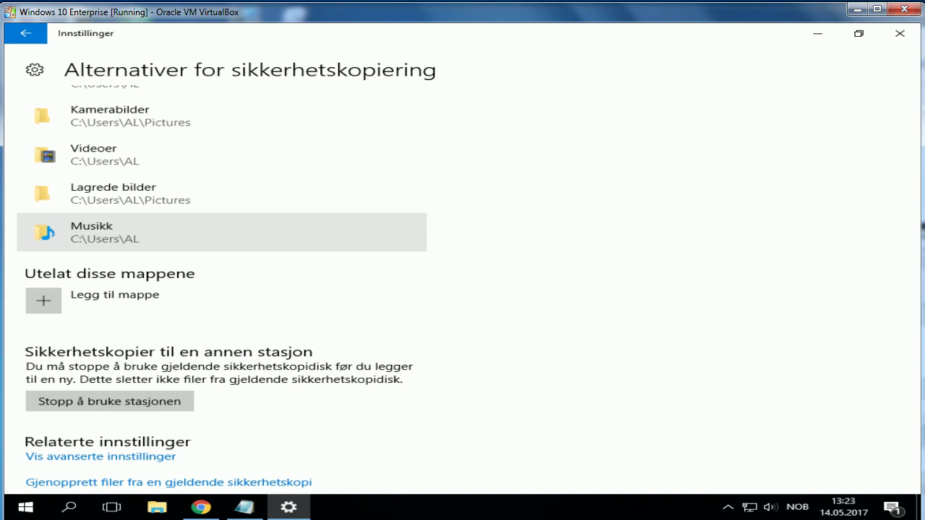
pyautogui.click(43, 300)
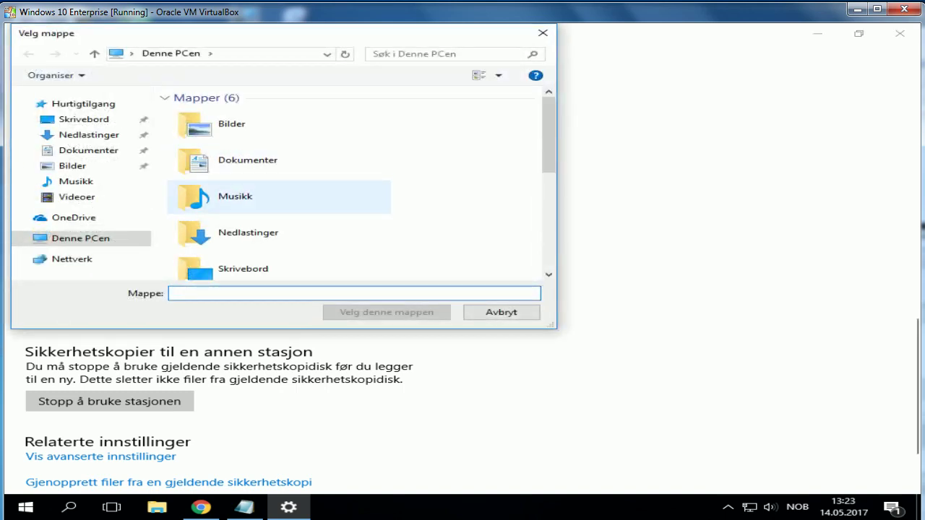
pyautogui.press('Escape')
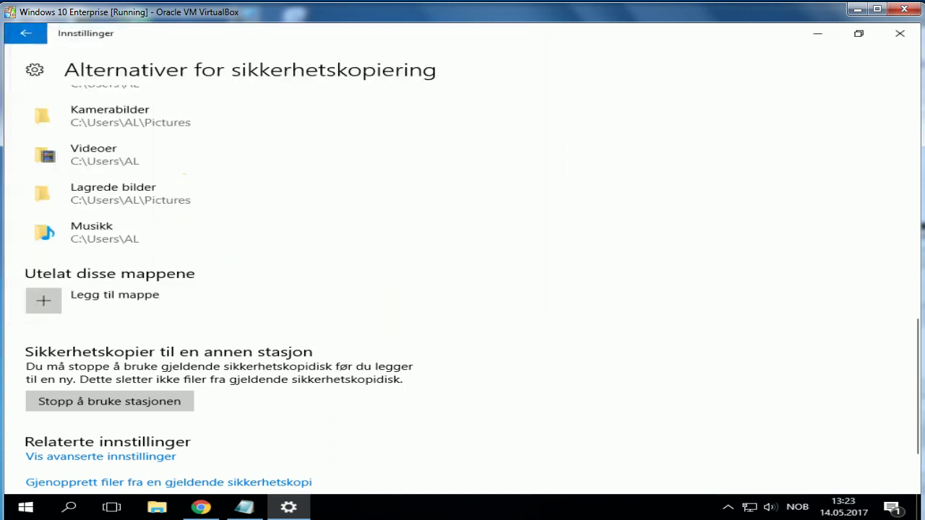
# Step: Examine the available choices for how often files are backed up and how long backups are kept, leaving both settings as they are
pyautogui.scroll(8, 462, 289)
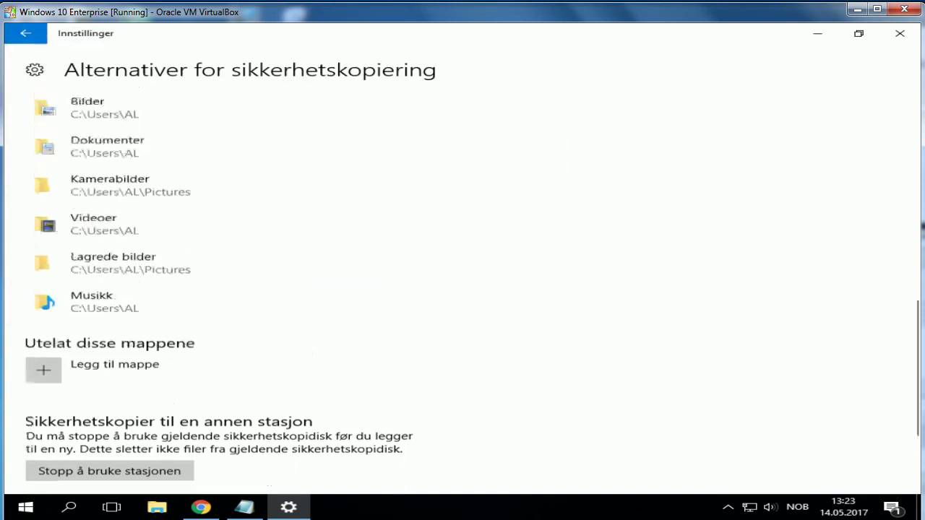
pyautogui.scroll(1, 462, 289)
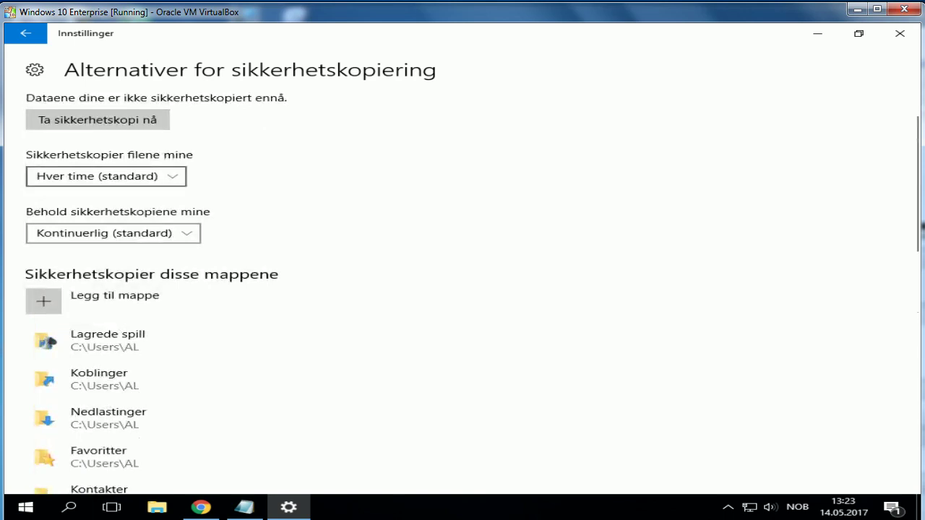
pyautogui.click(106, 176)
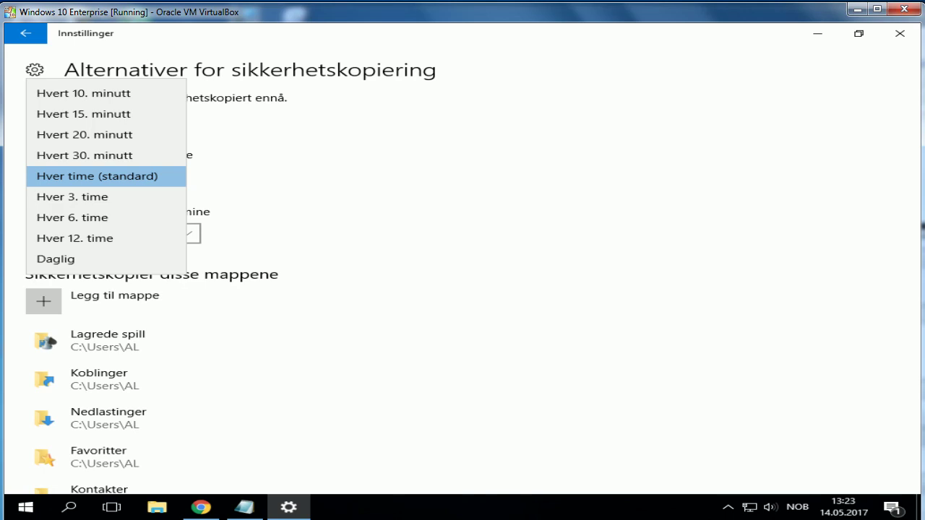
pyautogui.press('Escape')
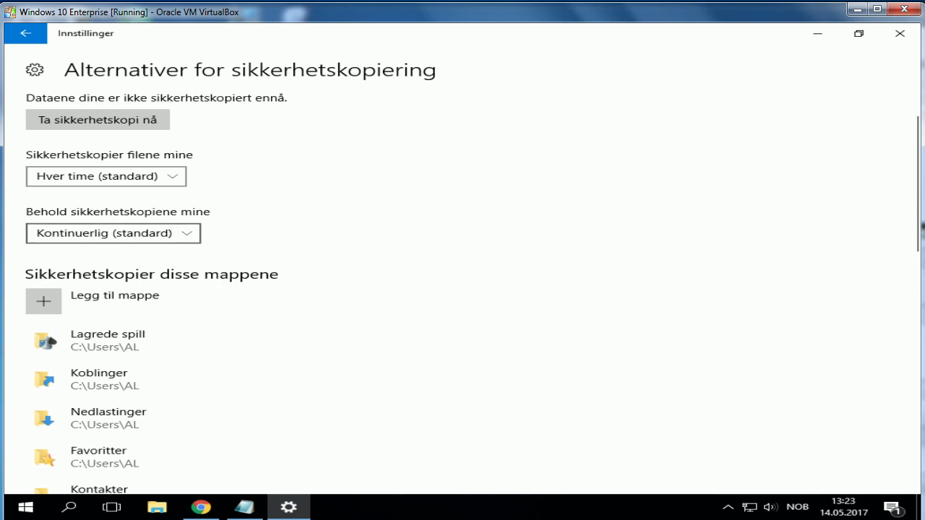
pyautogui.click(112, 232)
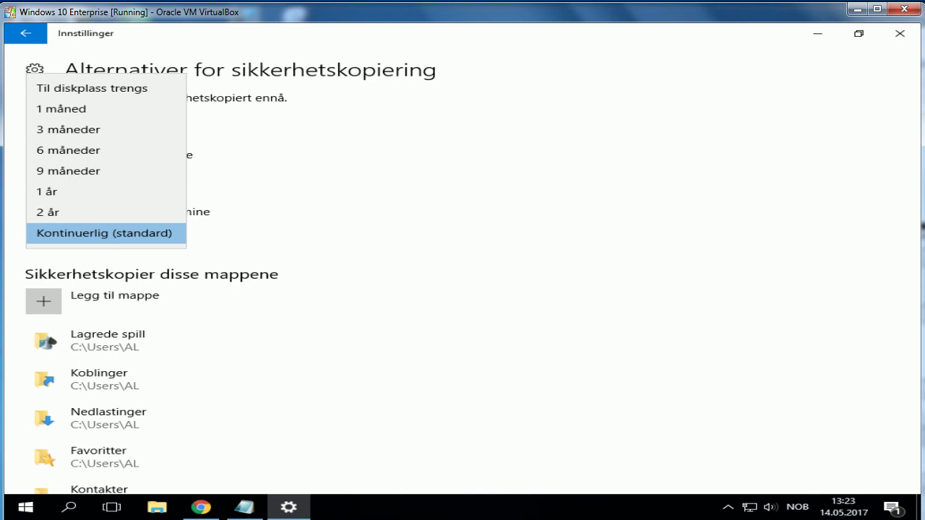
pyautogui.press('Escape')
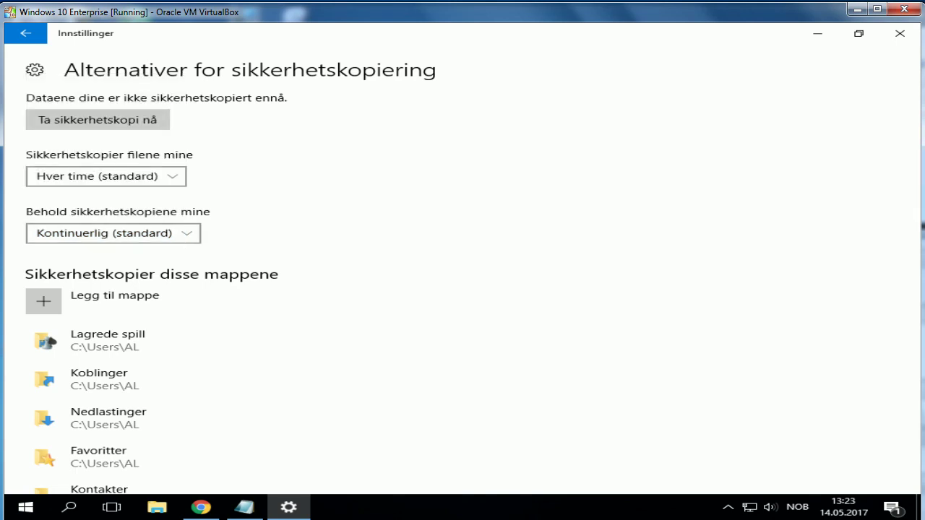
# Step: Review the remaining Fillogg backup options, run a backup immediately, and close the Settings window
pyautogui.scroll(-5, 217, 344)
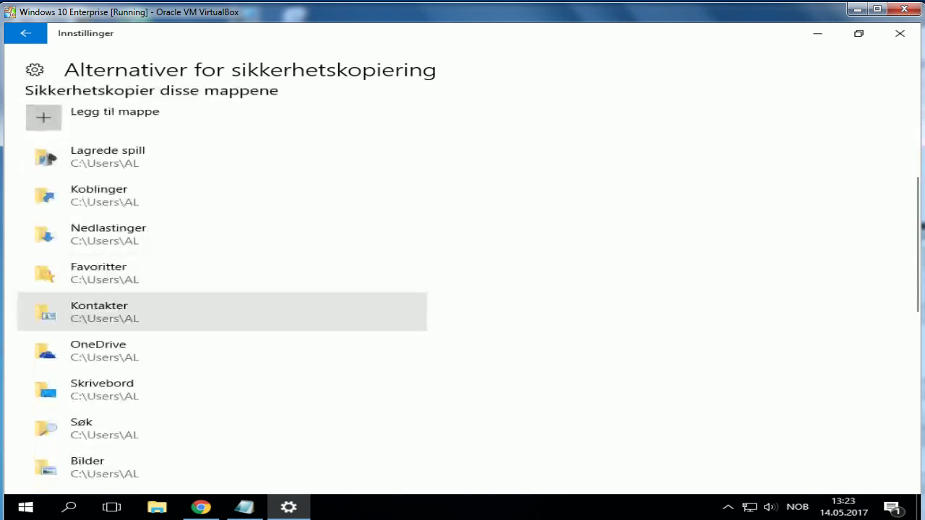
pyautogui.scroll(-4, 217, 343)
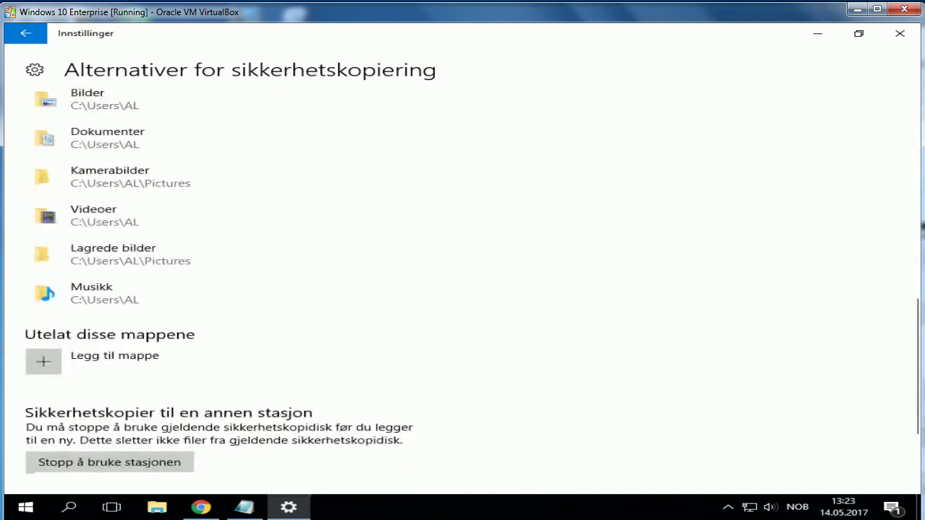
pyautogui.scroll(-3, 217, 344)
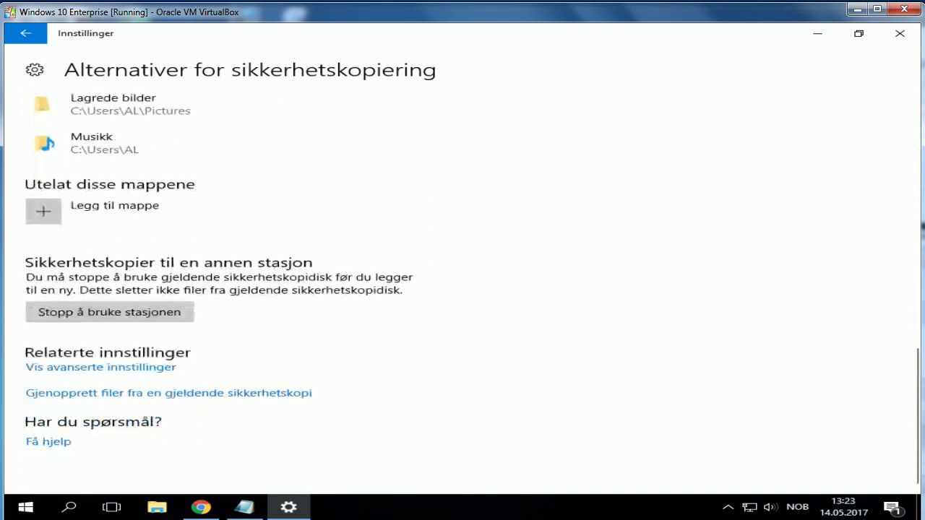
pyautogui.scroll(12, 217, 344)
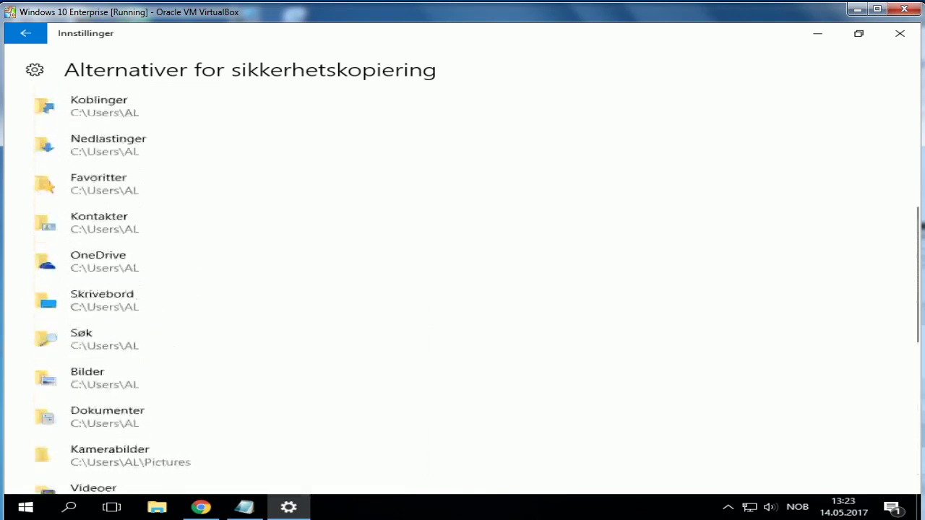
pyautogui.scroll(1, 217, 375)
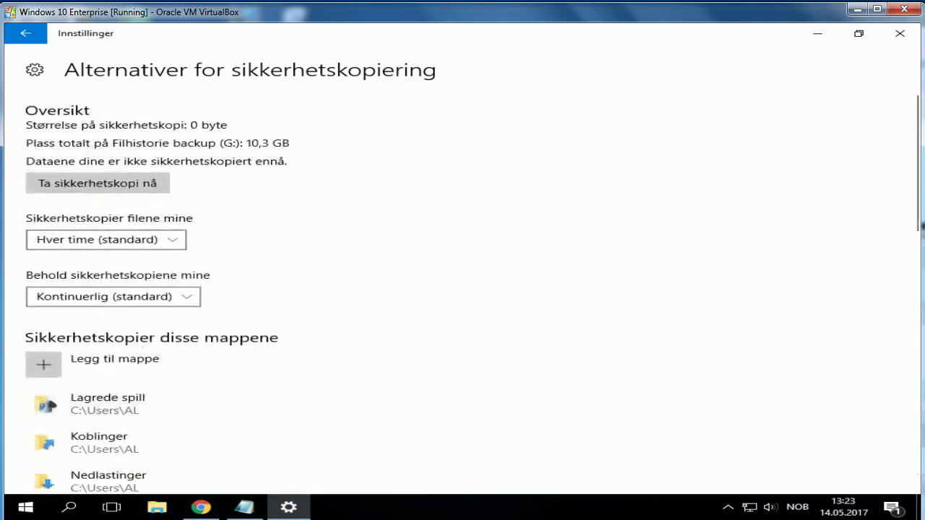
pyautogui.click(98, 183)
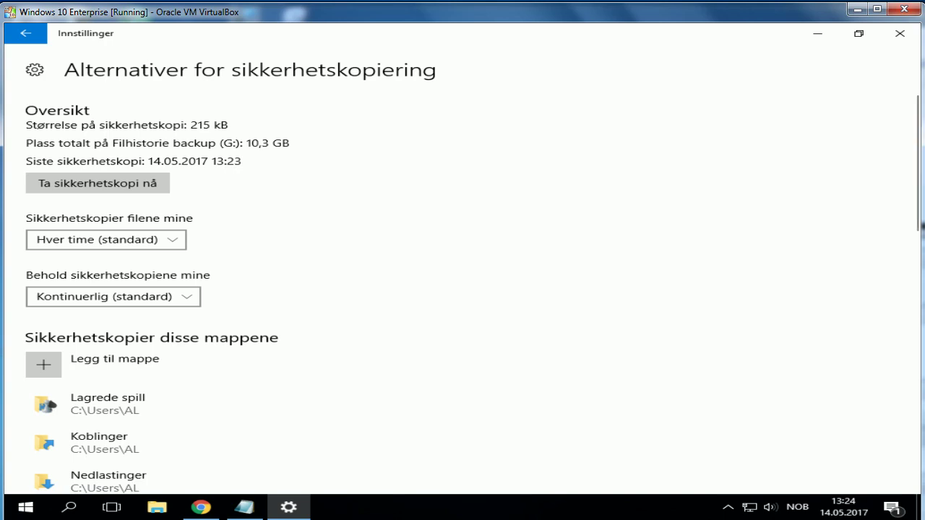
pyautogui.click(899, 33)
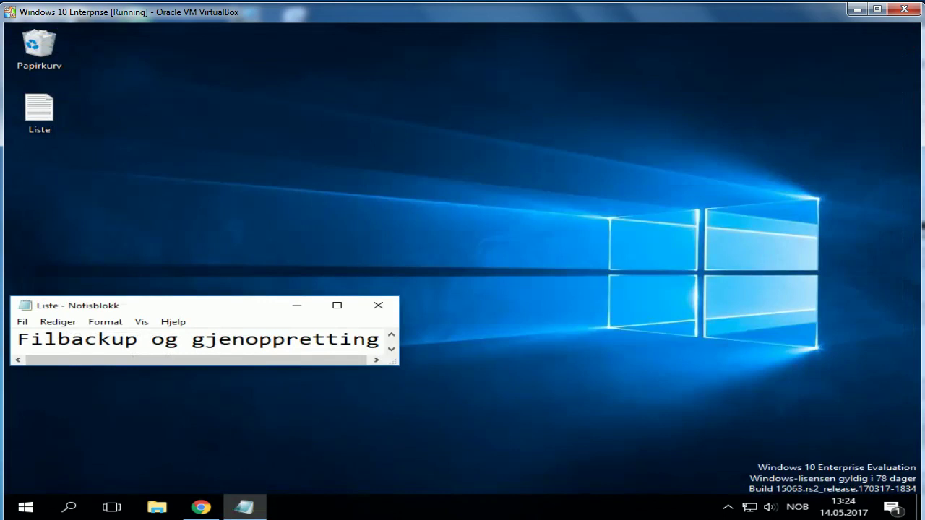
# Step: Open the Dokumenter folder in File Explorer and delete all the files in it
pyautogui.click(157, 507)
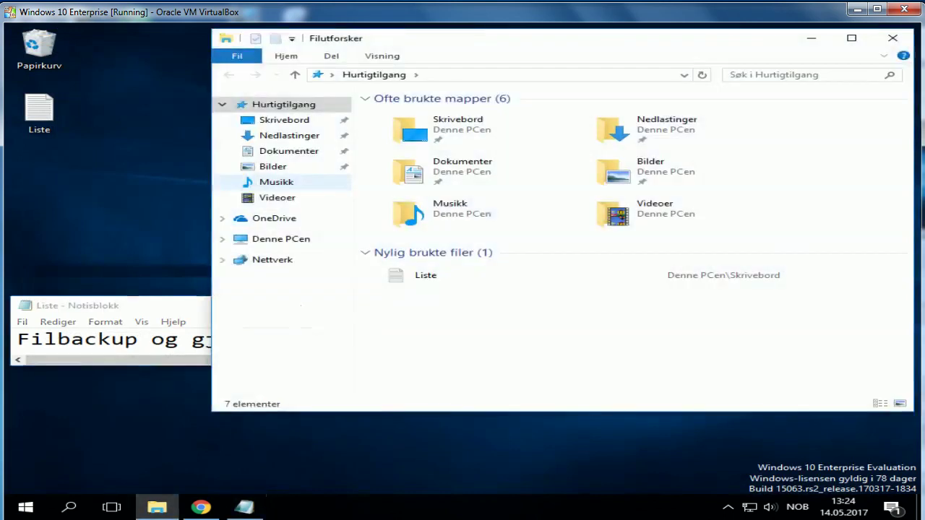
pyautogui.doubleClick(462, 171)
pyautogui.moveTo(451, 186); pyautogui.dragTo(375, 112)
pyautogui.press('Delete')
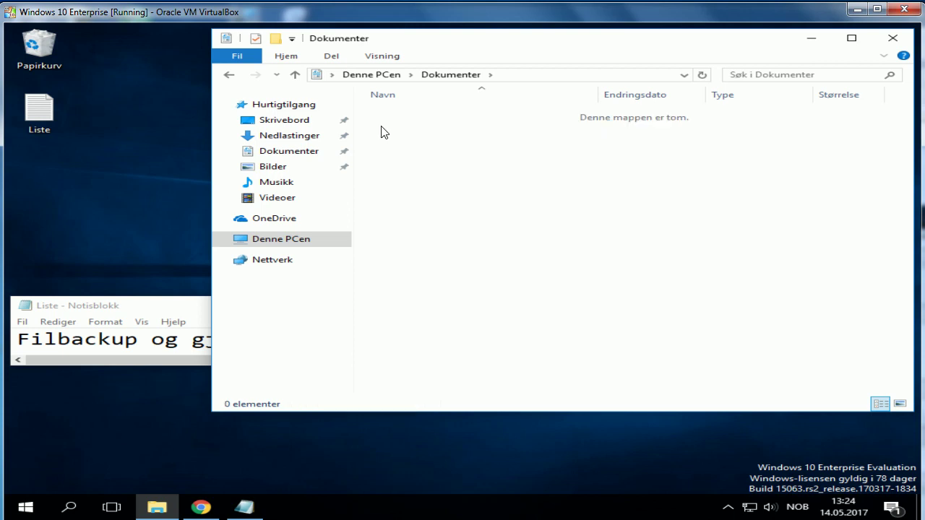
# Step: Delete all the pictures in the Lagrede bilder folder under Bilder and close File Explorer
pyautogui.click(273, 167)
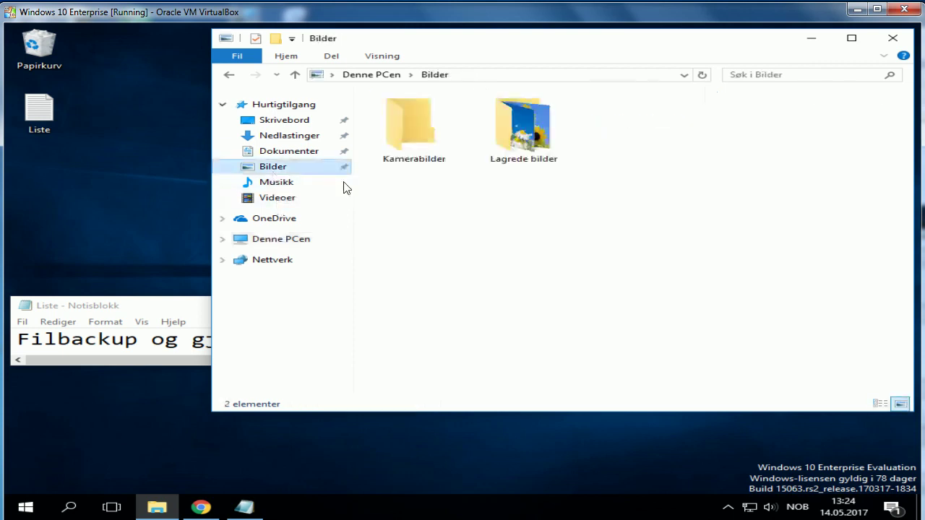
pyautogui.doubleClick(539, 151)
pyautogui.moveTo(634, 209); pyautogui.dragTo(403, 146)
pyautogui.press('Delete')
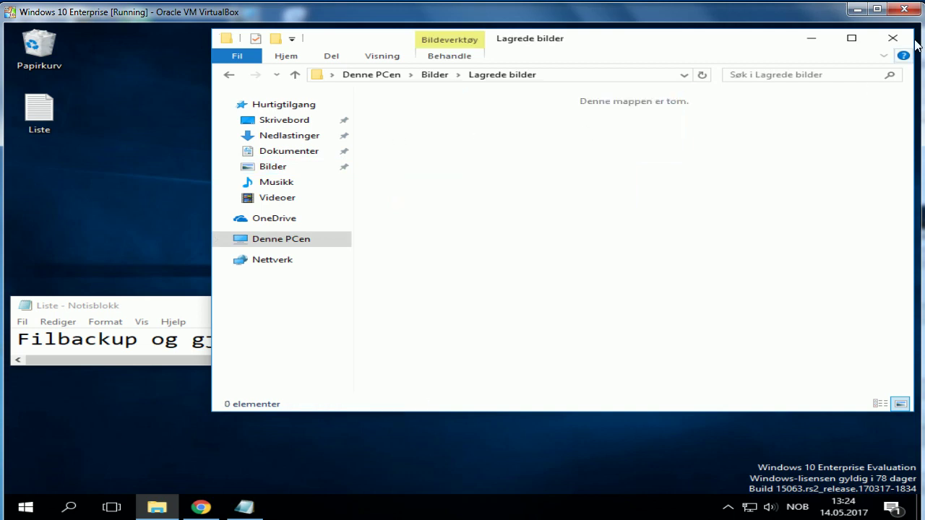
pyautogui.click(892, 39)
# Step: Empty the Papirkurv and confirm permanent deletion of its contents
pyautogui.rightClick(50, 48)
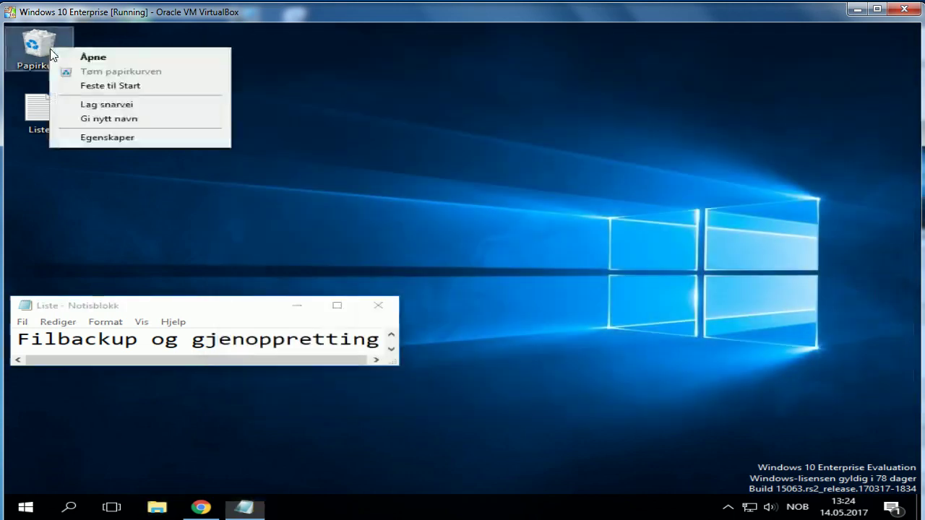
pyautogui.click(71, 69)
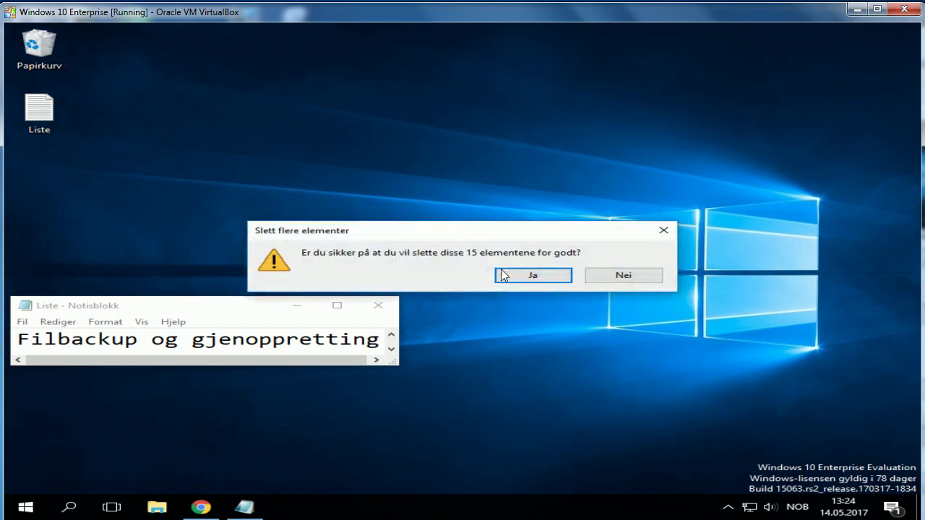
pyautogui.click(503, 275)
pyautogui.click(454, 270)
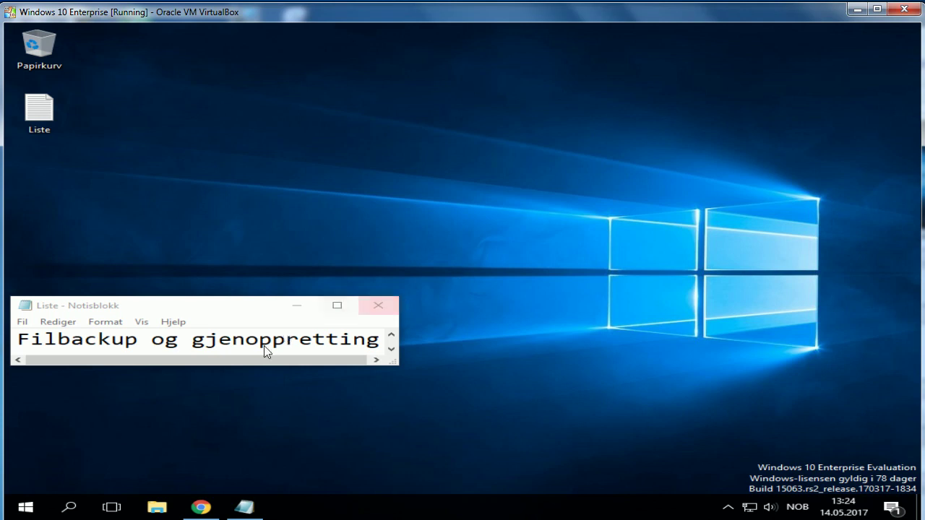
# Step: Open the additional Fillogg options in the Sikkerhetskopiering settings and bring up the window for restoring files from a current backup
pyautogui.click(25, 509)
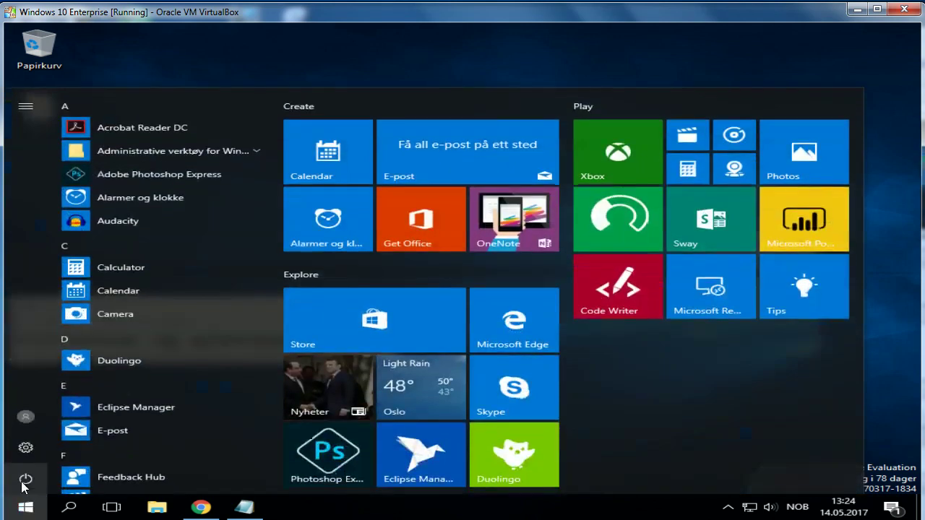
pyautogui.click(21, 454)
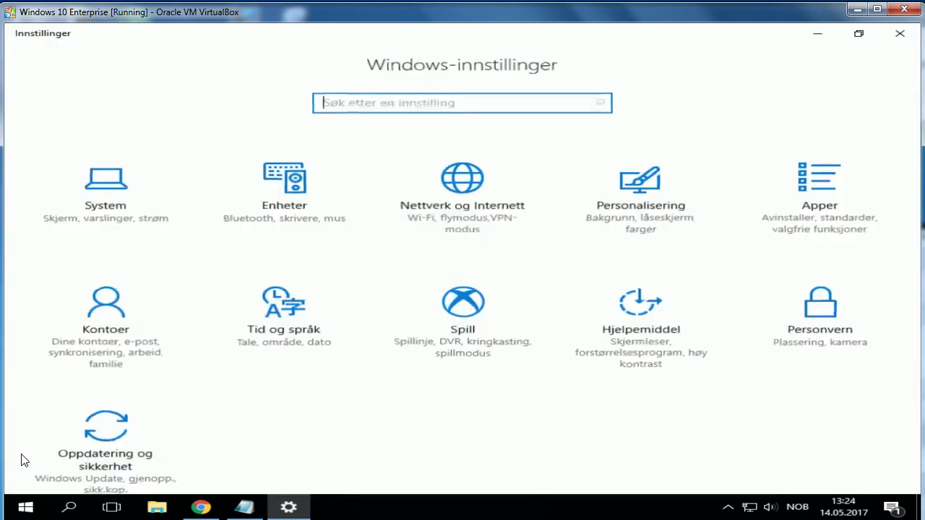
pyautogui.click(82, 457)
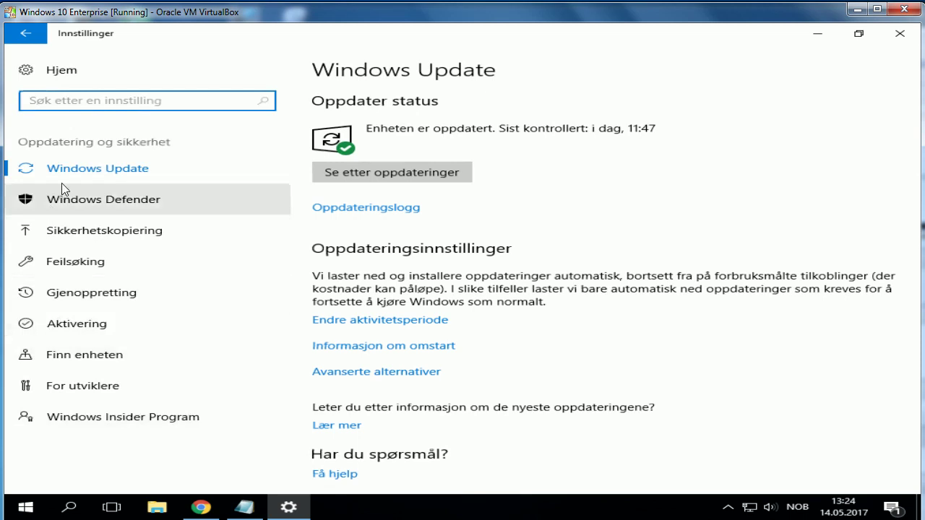
pyautogui.click(100, 229)
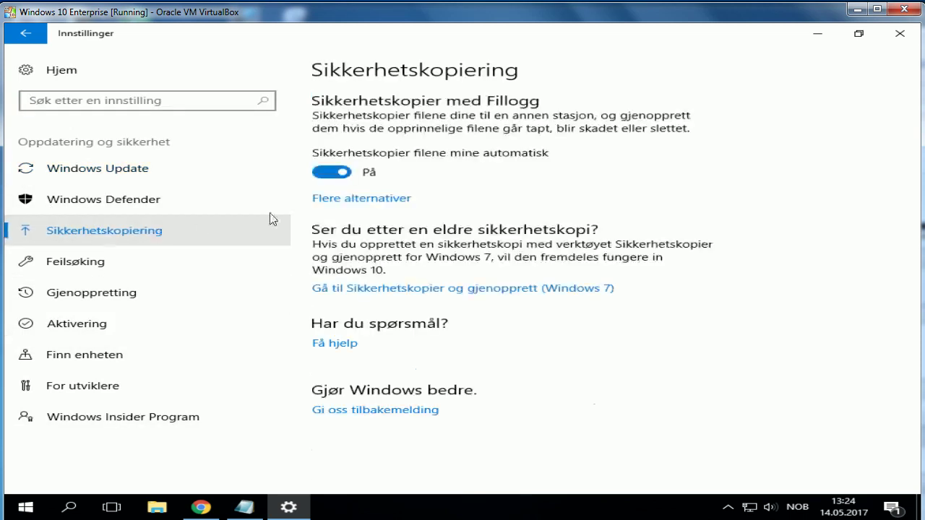
pyautogui.click(373, 198)
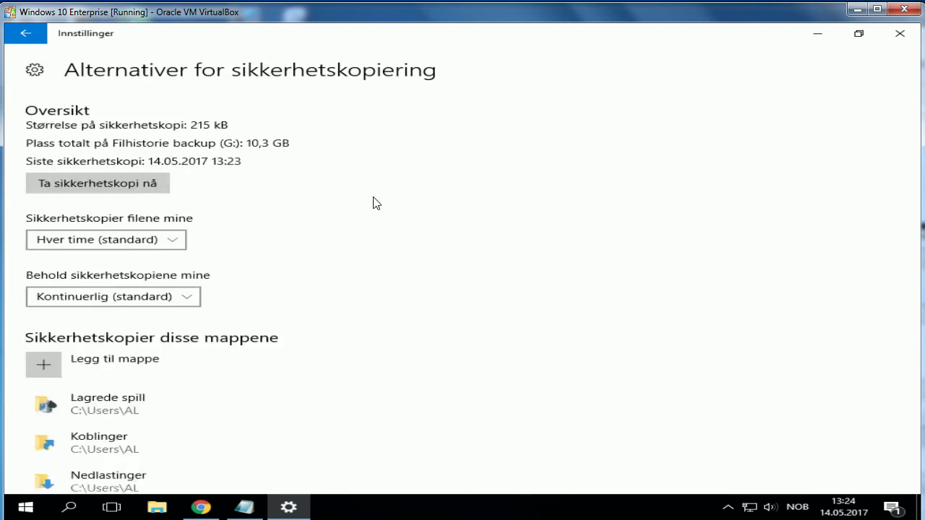
pyautogui.scroll(-10, 376, 268)
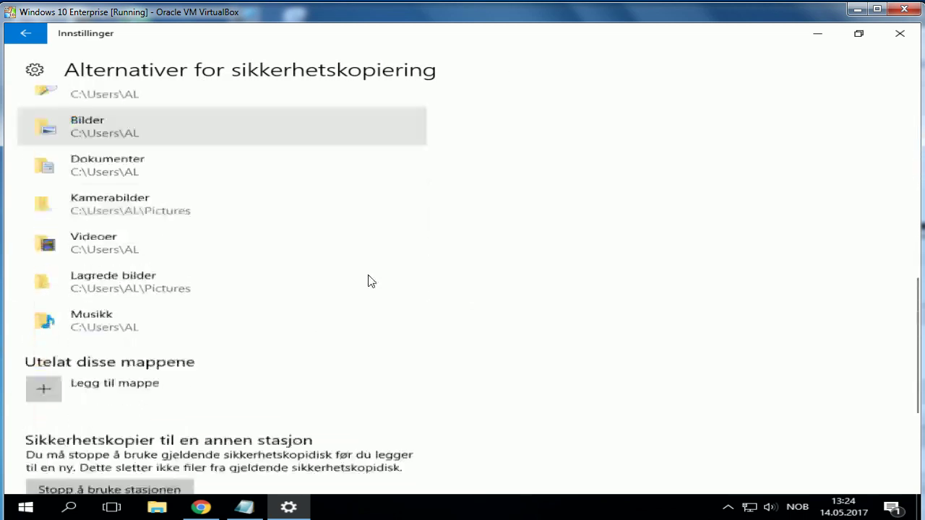
pyautogui.scroll(-2, 370, 281)
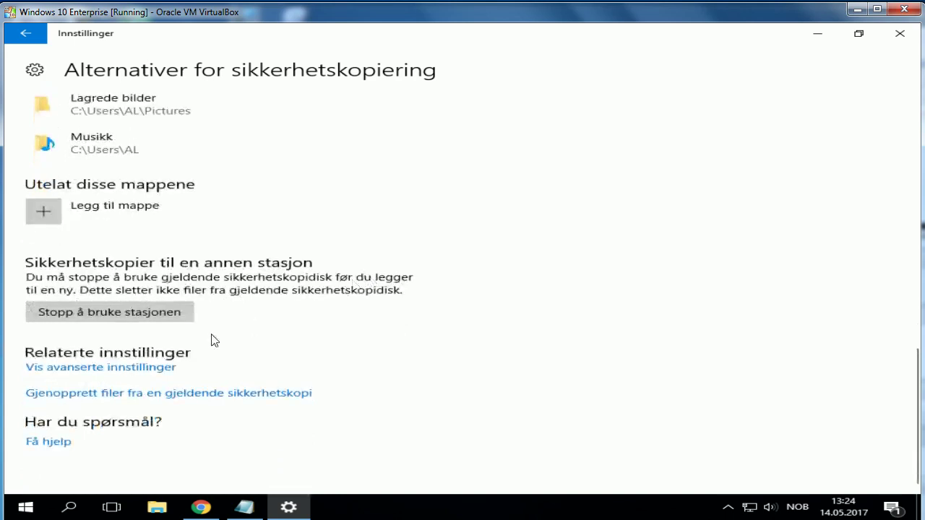
pyautogui.click(118, 399)
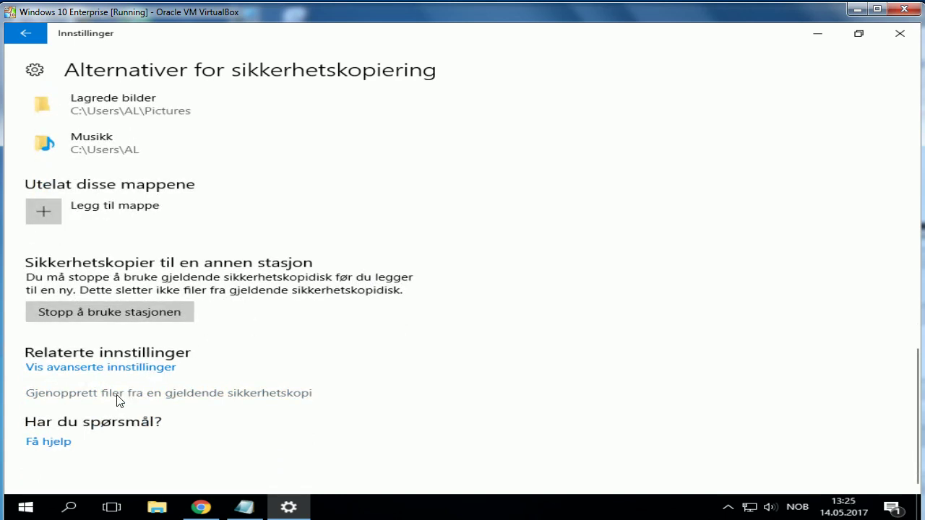
pyautogui.click(120, 400)
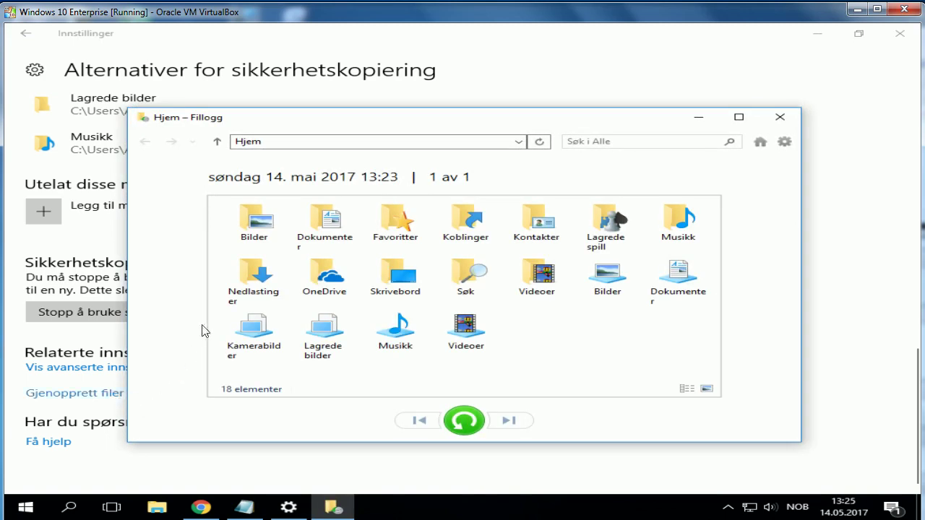
# Step: Restore the Bilder and Dokumenter folders together from the Fillogg backup to their original location
pyautogui.click(245, 228)
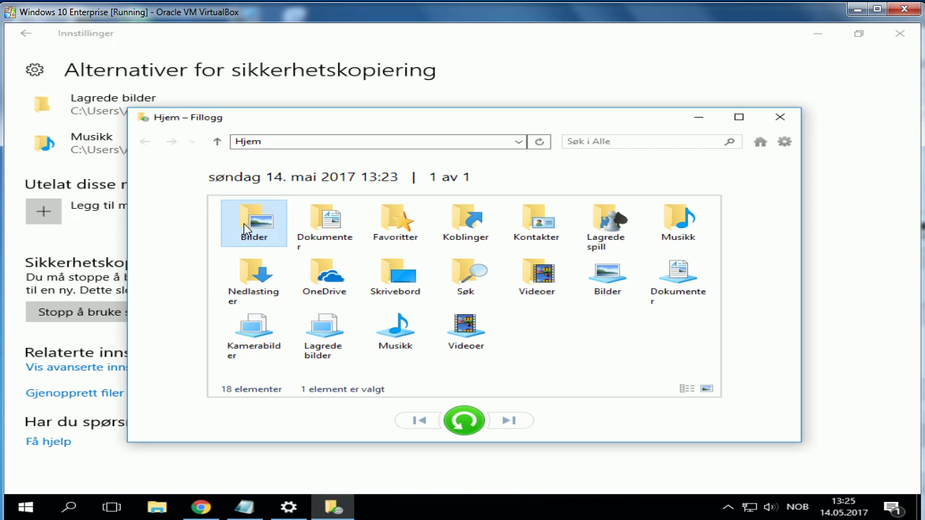
pyautogui.keyDown('ctrl'); pyautogui.click(306, 223); pyautogui.keyUp('ctrl')
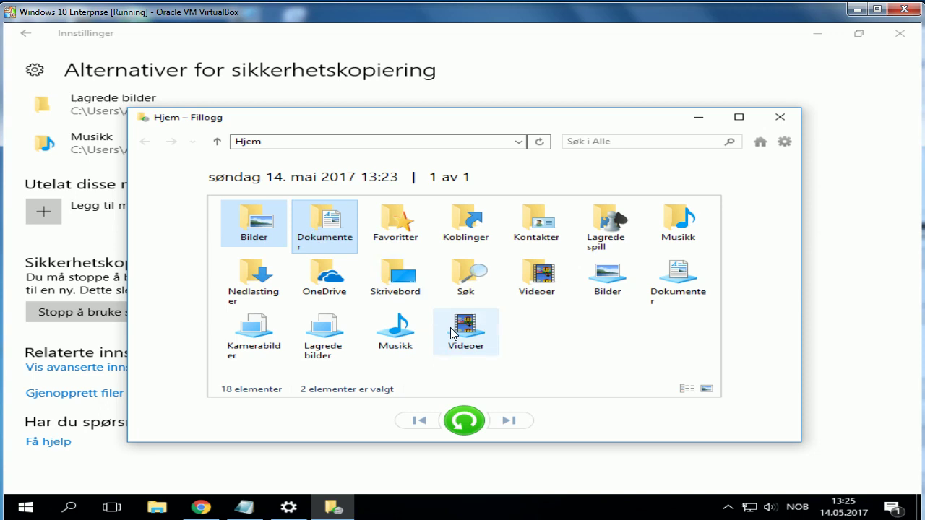
pyautogui.click(463, 422)
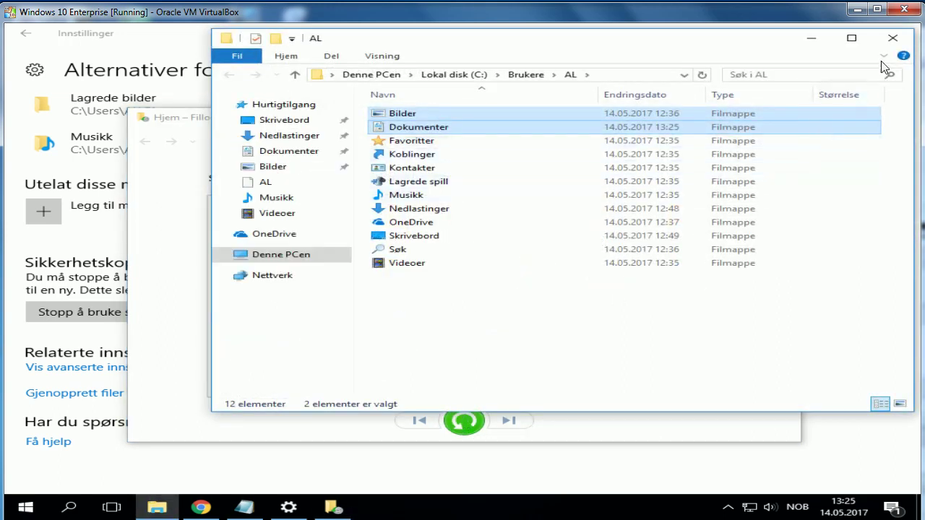
# Step: Check the restored contents of Dokumenter and Lagrede bilder, close File Explorer and the Fillogg window, and return to the backup overview
pyautogui.click(289, 153)
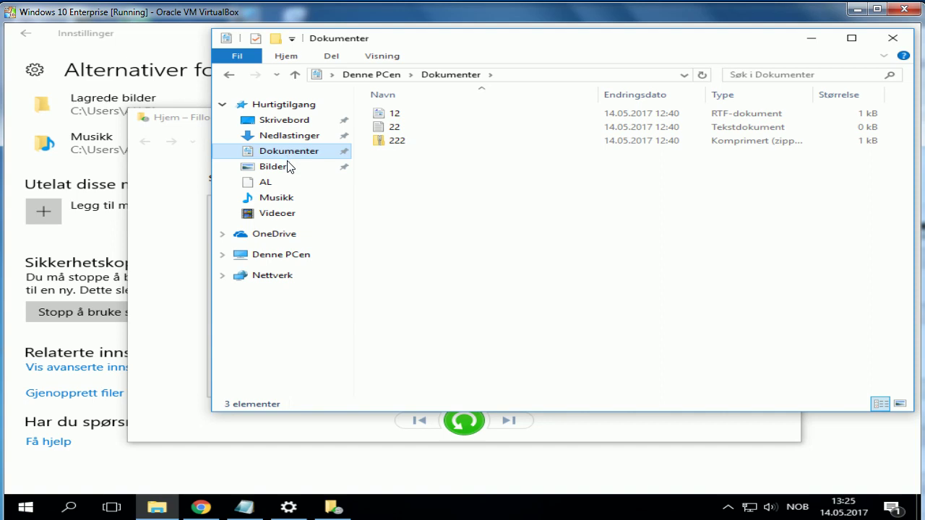
pyautogui.click(289, 167)
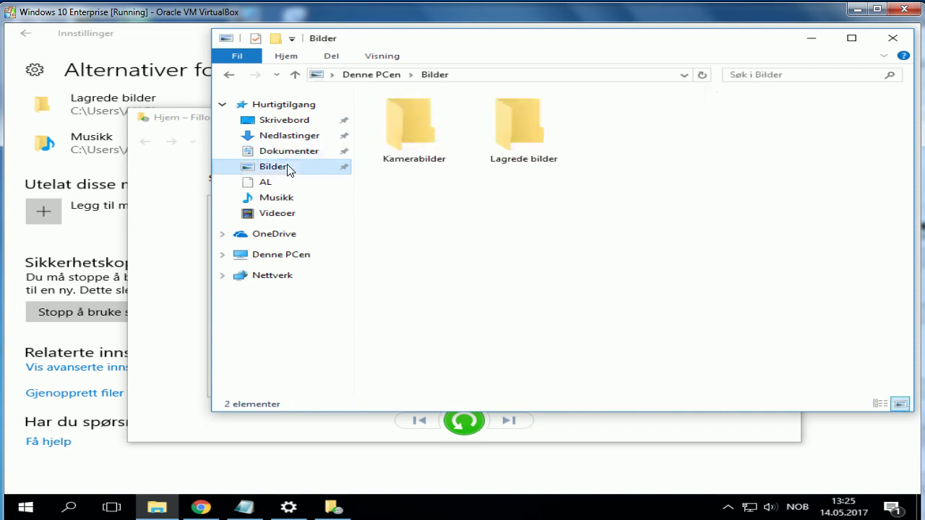
pyautogui.doubleClick(557, 123)
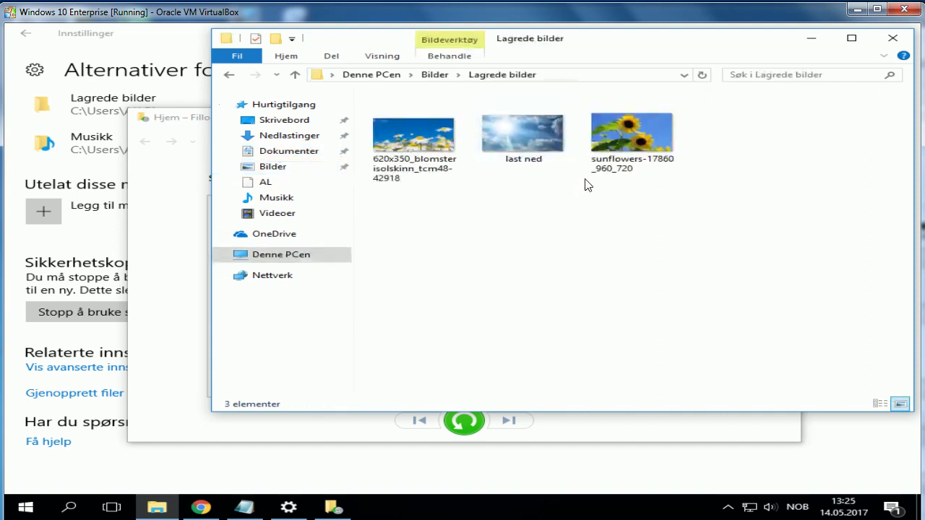
pyautogui.click(892, 37)
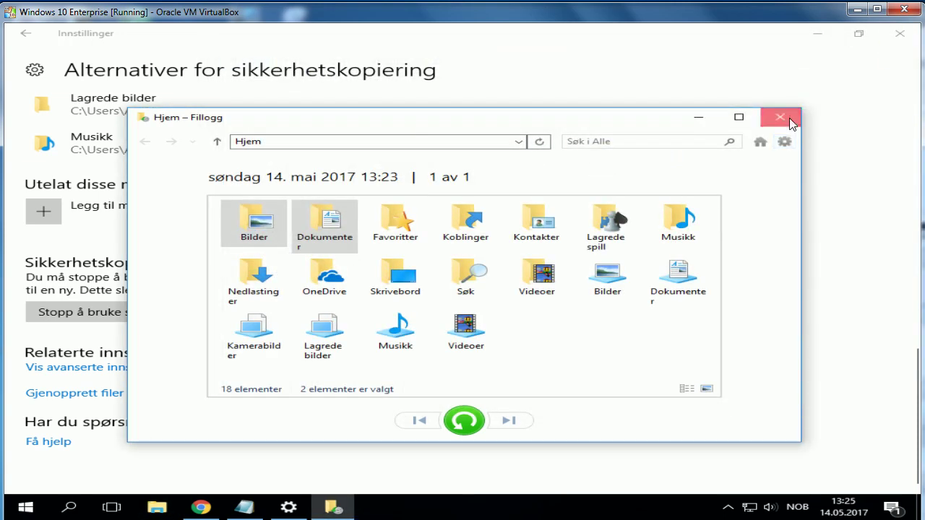
pyautogui.click(790, 119)
pyautogui.scroll(8, 325, 305)
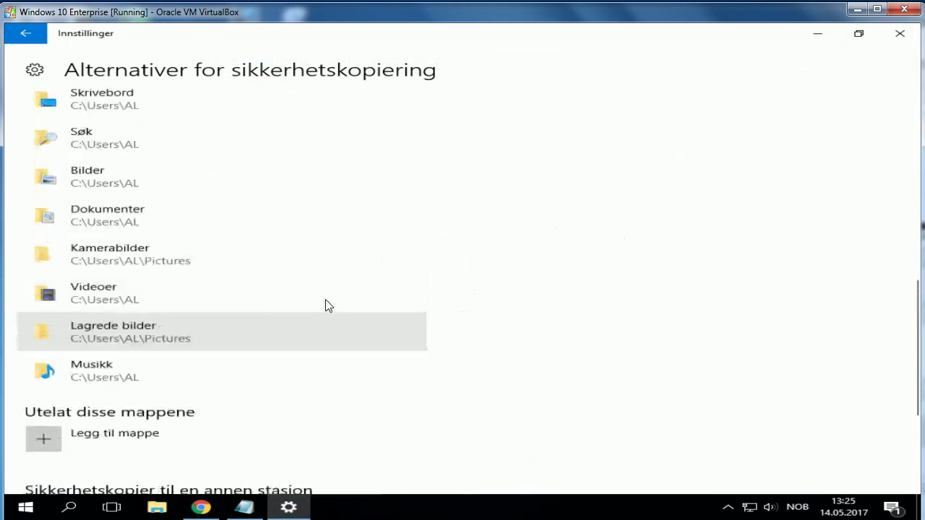
pyautogui.scroll(1, 325, 305)
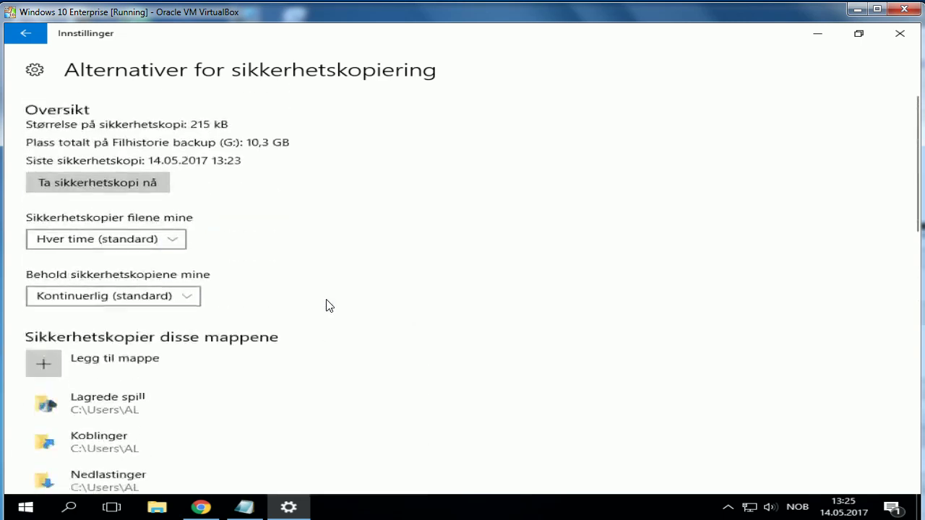